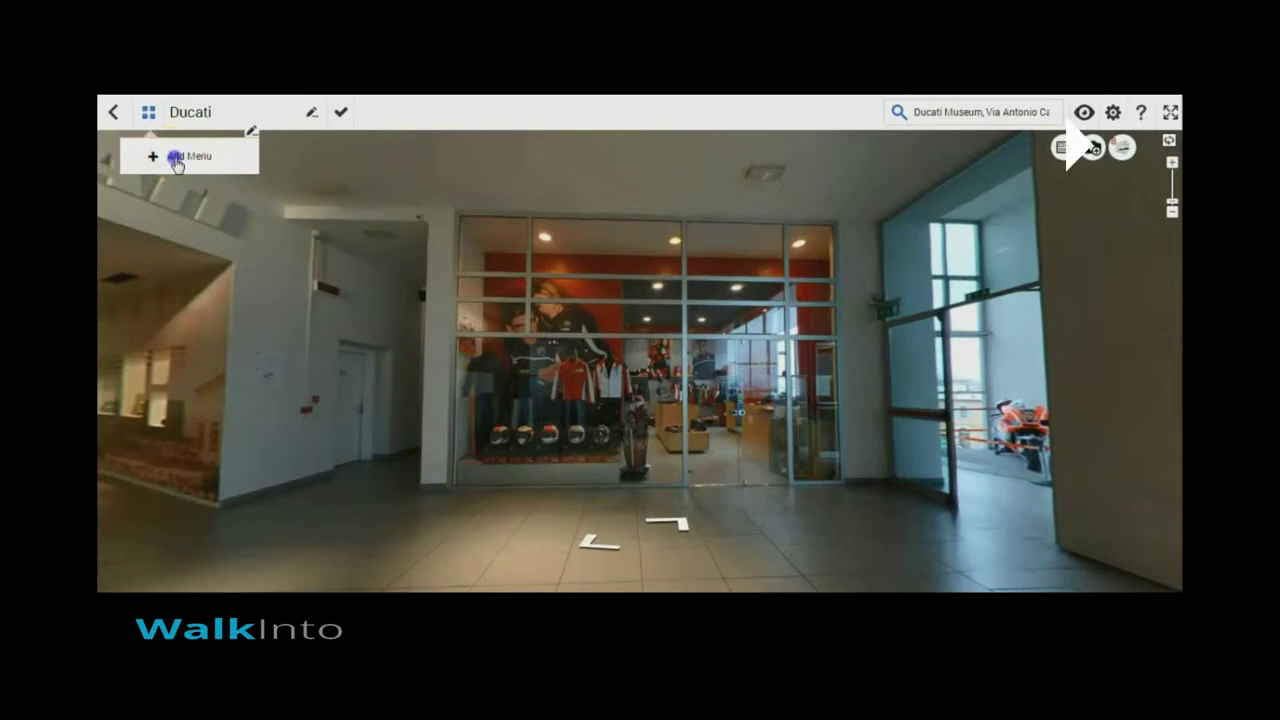
Add a 'Ducati Store' menu entry saved at a close view of the store's glass front.
left_click(176, 160)
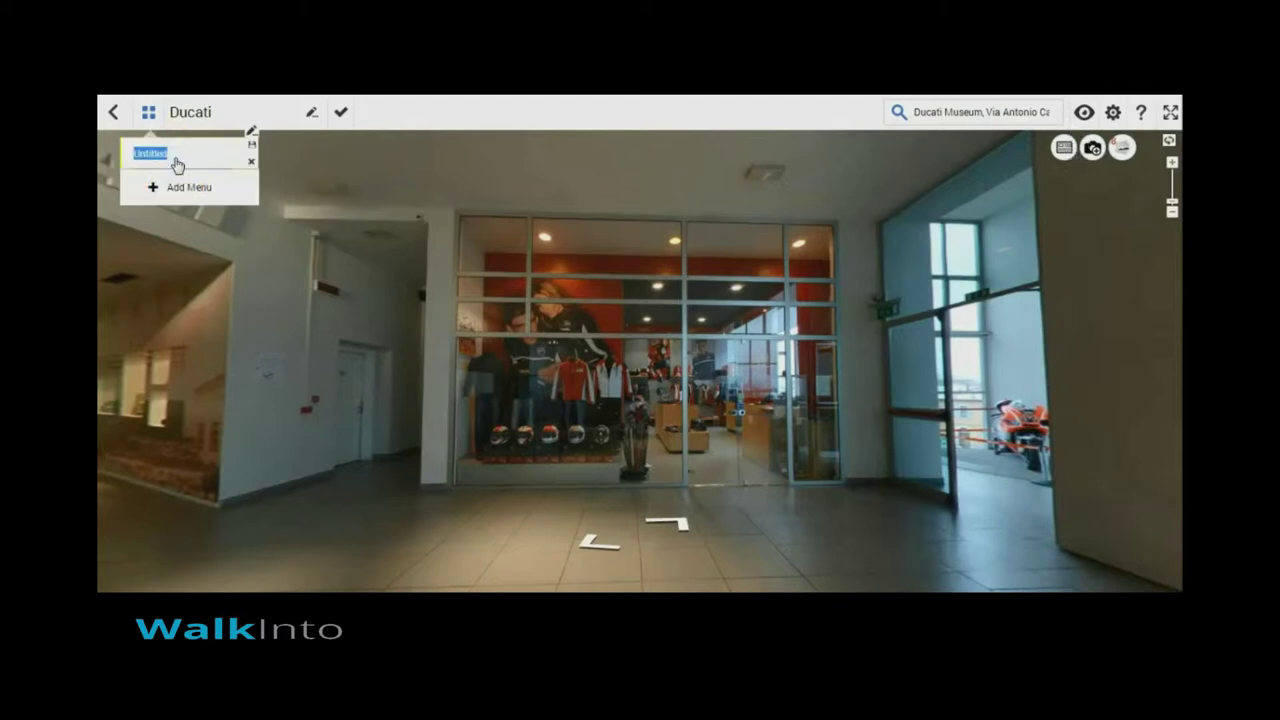
type("Ducati Store")
left_click(630, 362)
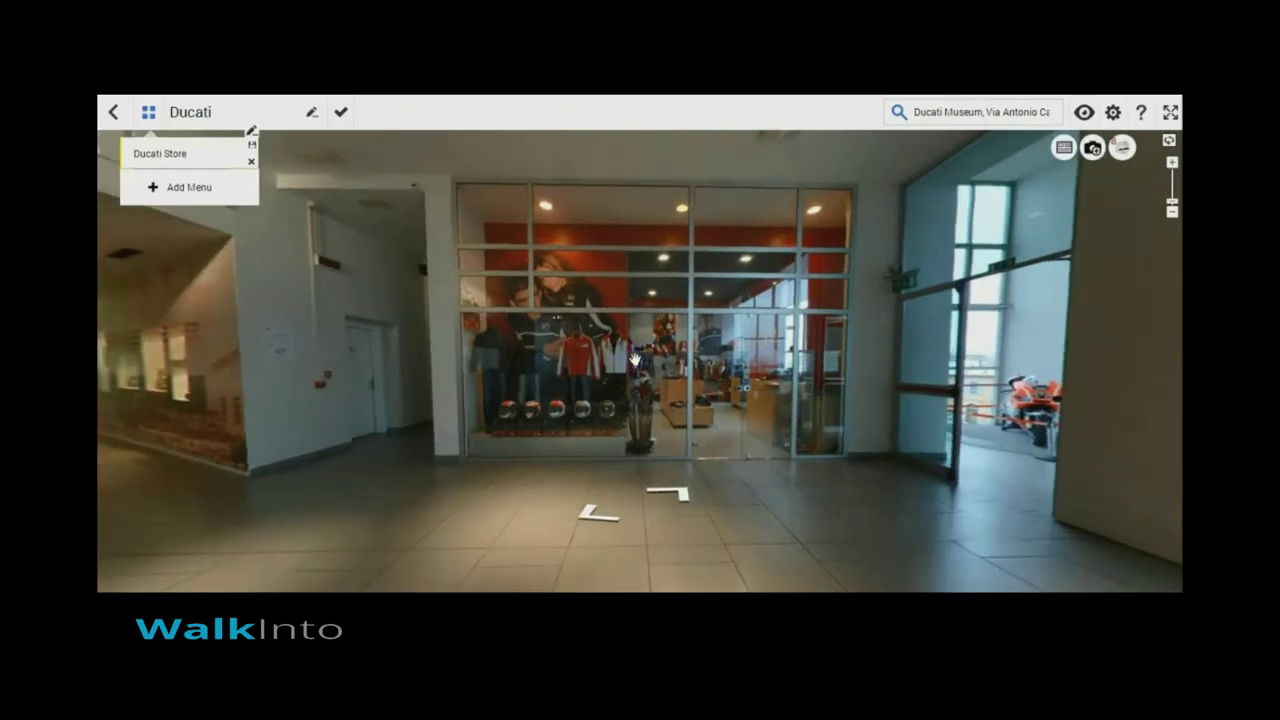
left_click(633, 360)
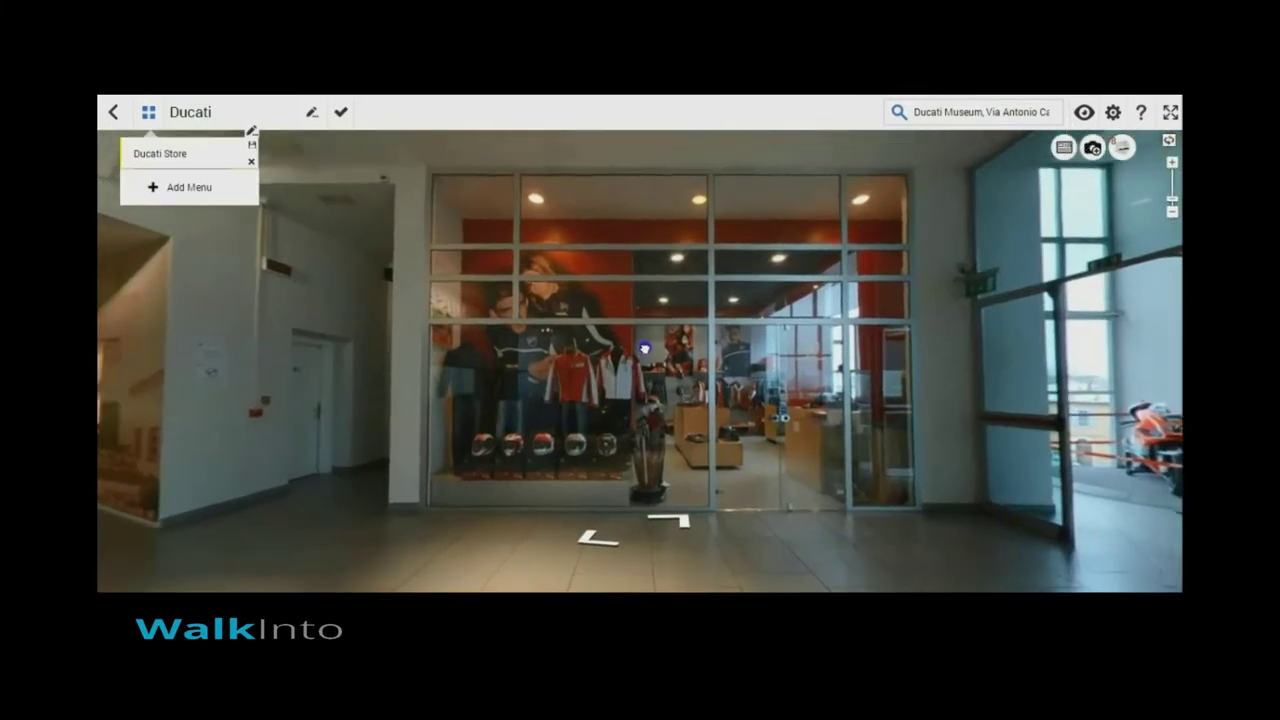
left_click(251, 146)
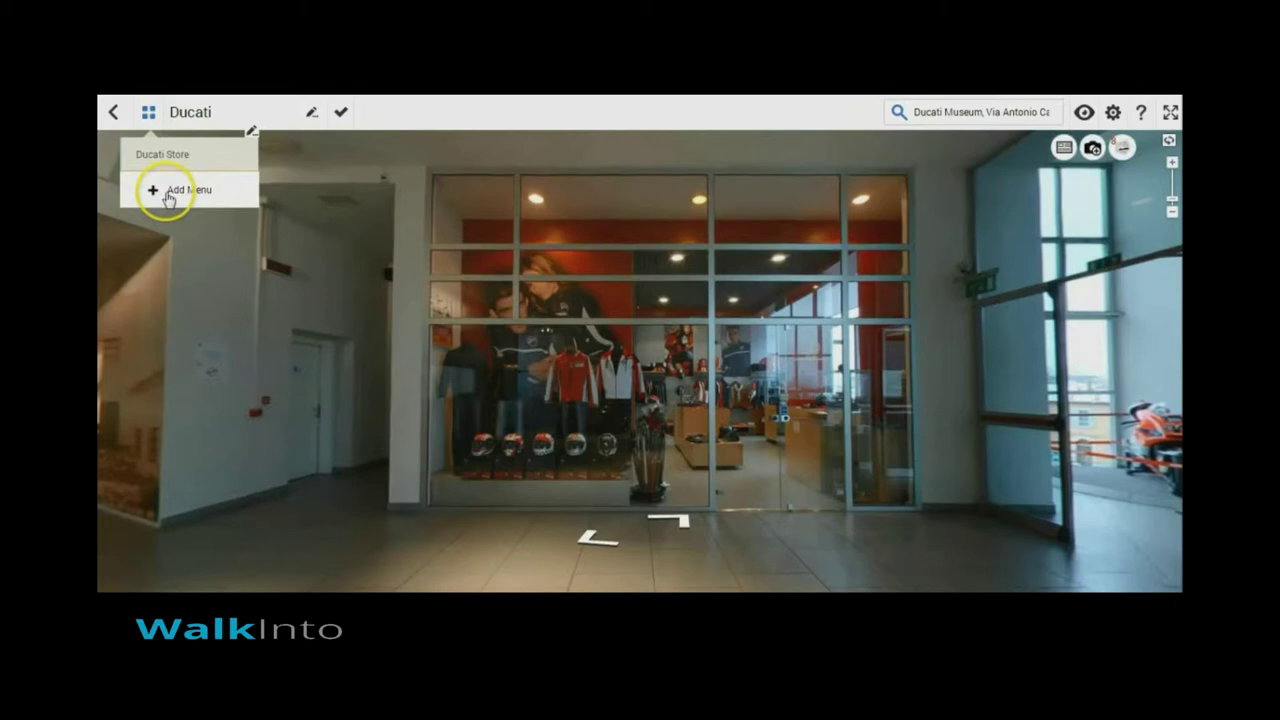
Add a 'Museum' menu entry saved at the lobby view beside the motorcycles and MUSEO DUCATI sign.
left_click(168, 195)
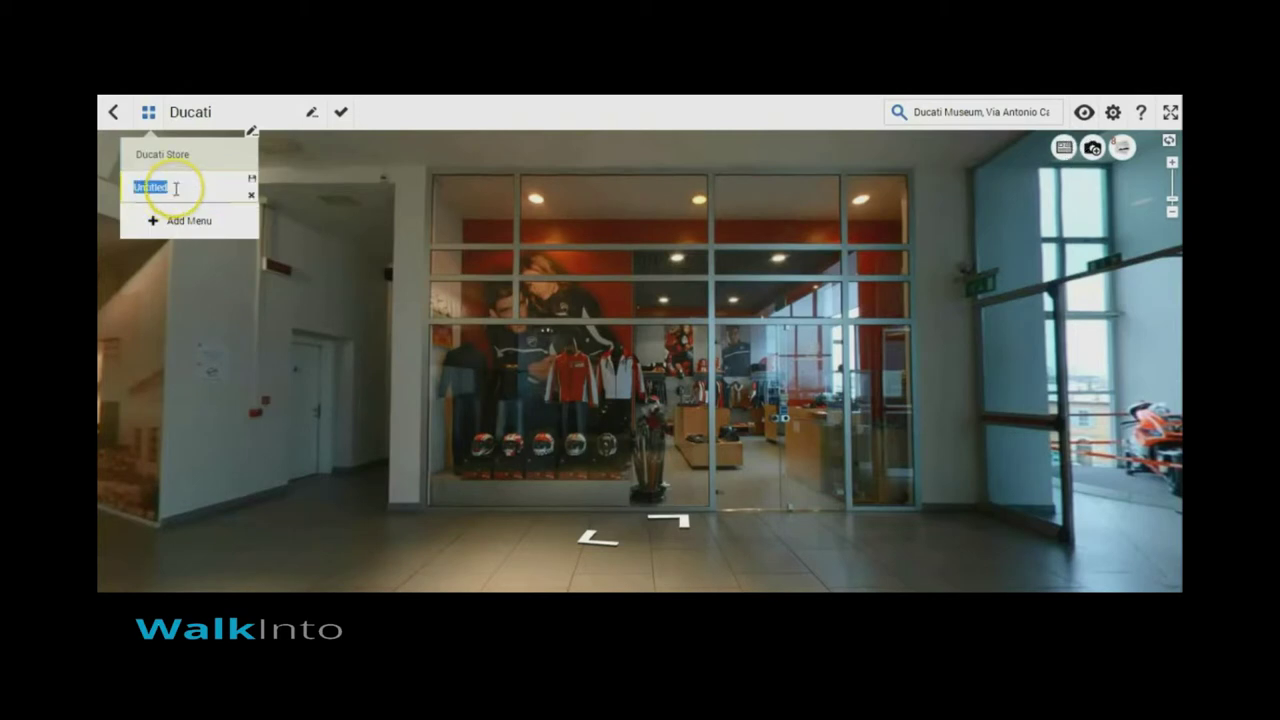
type("Museum")
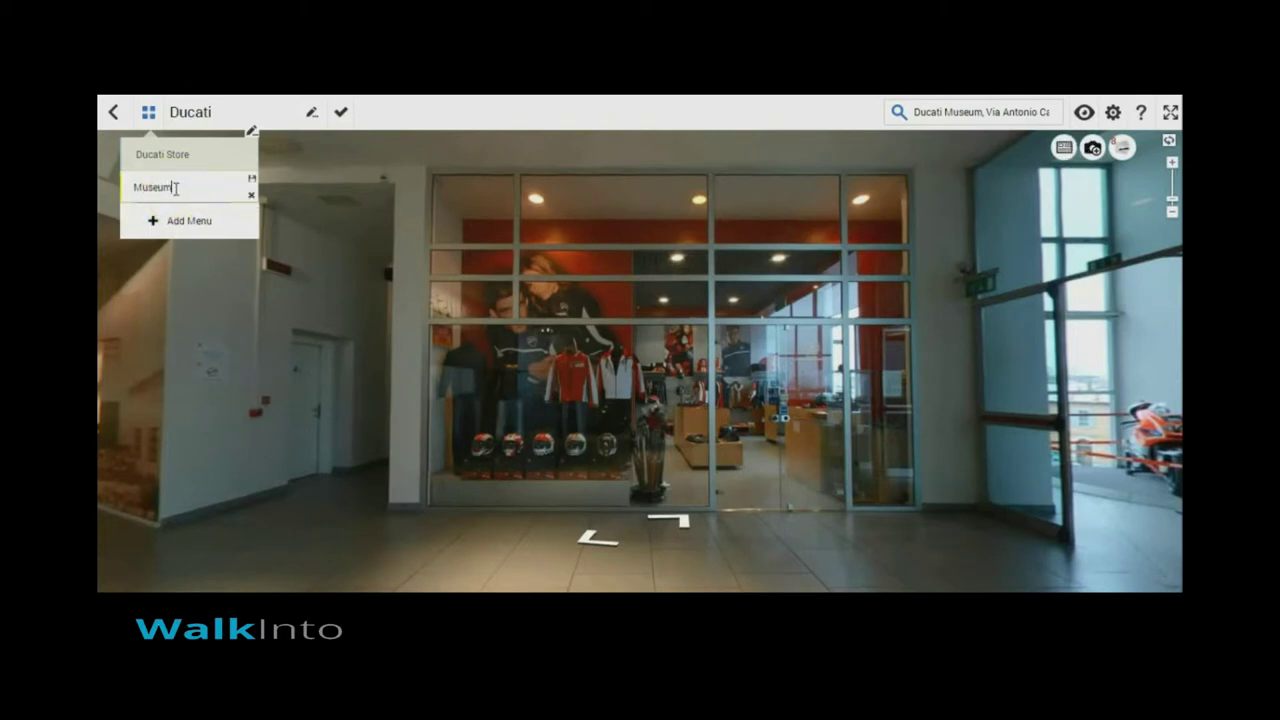
left_click(345, 303)
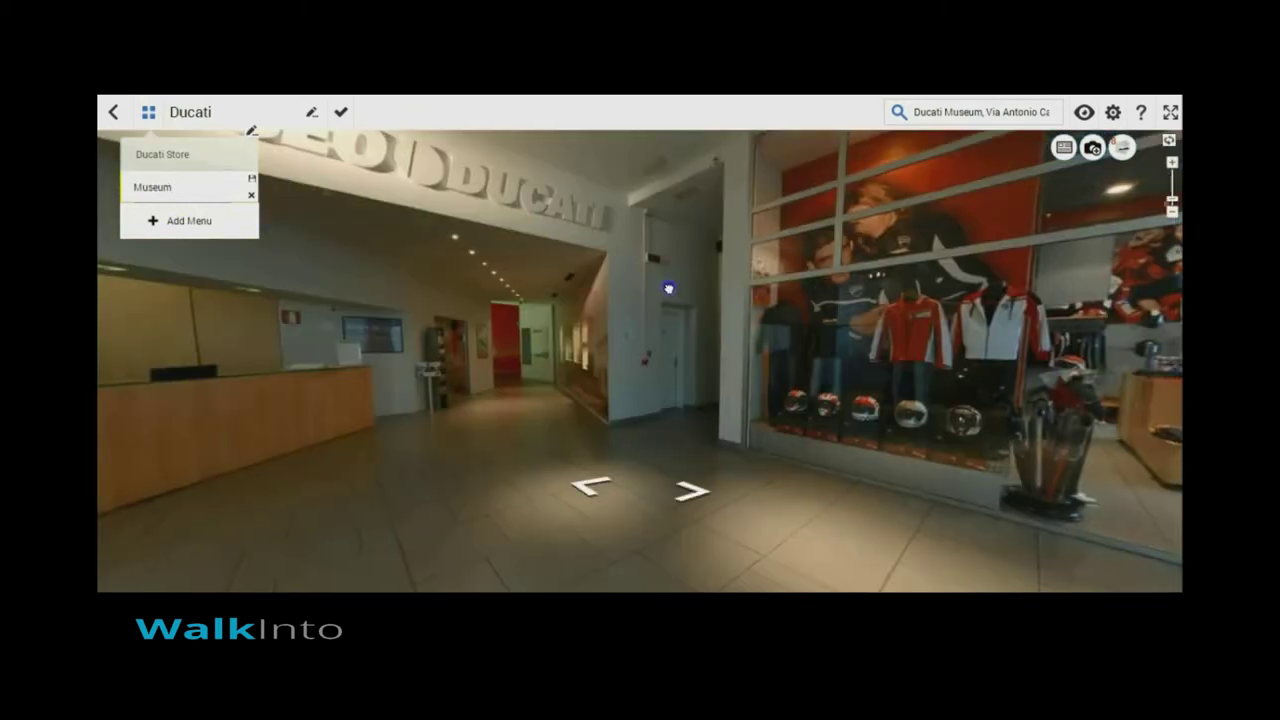
left_click(357, 337)
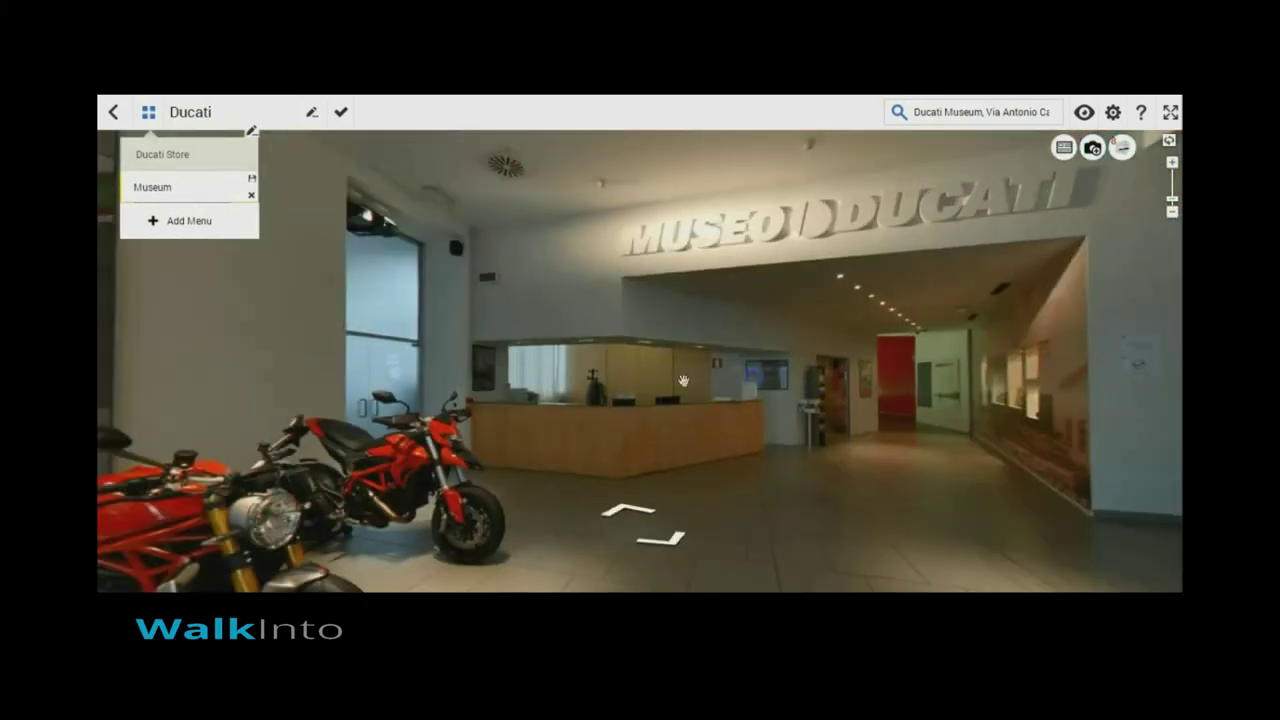
left_click(554, 390)
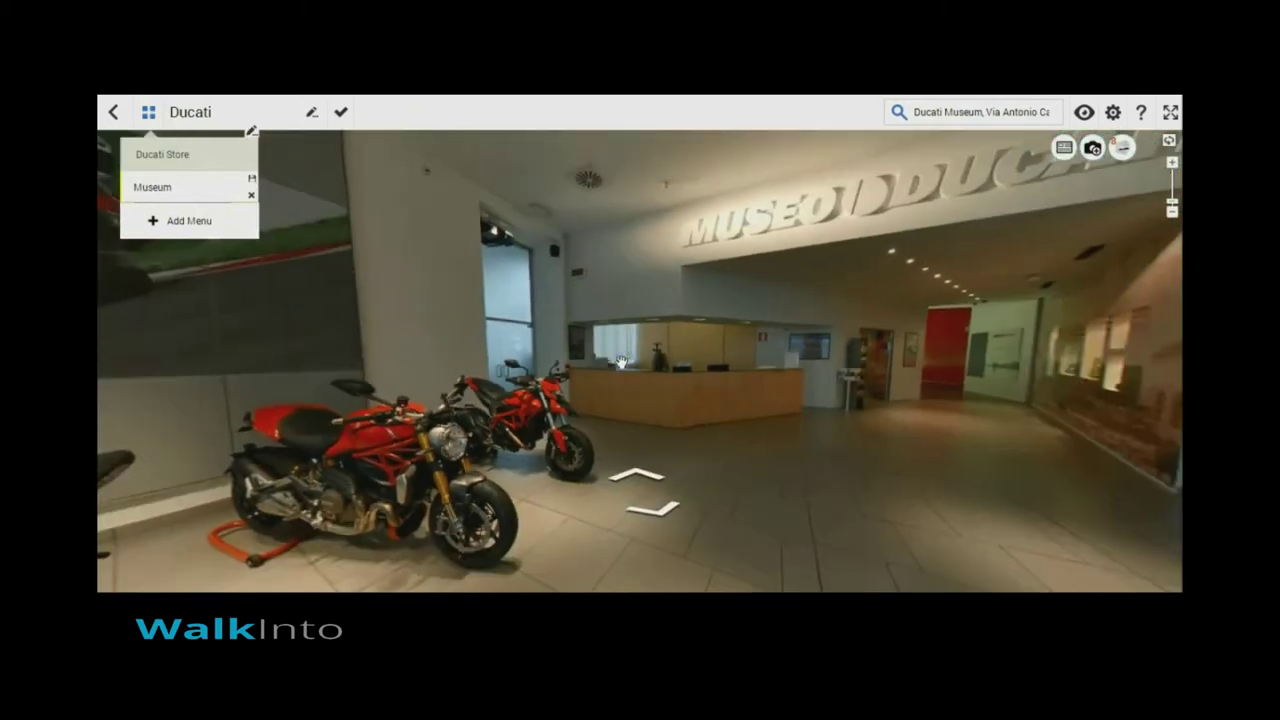
left_click(644, 364)
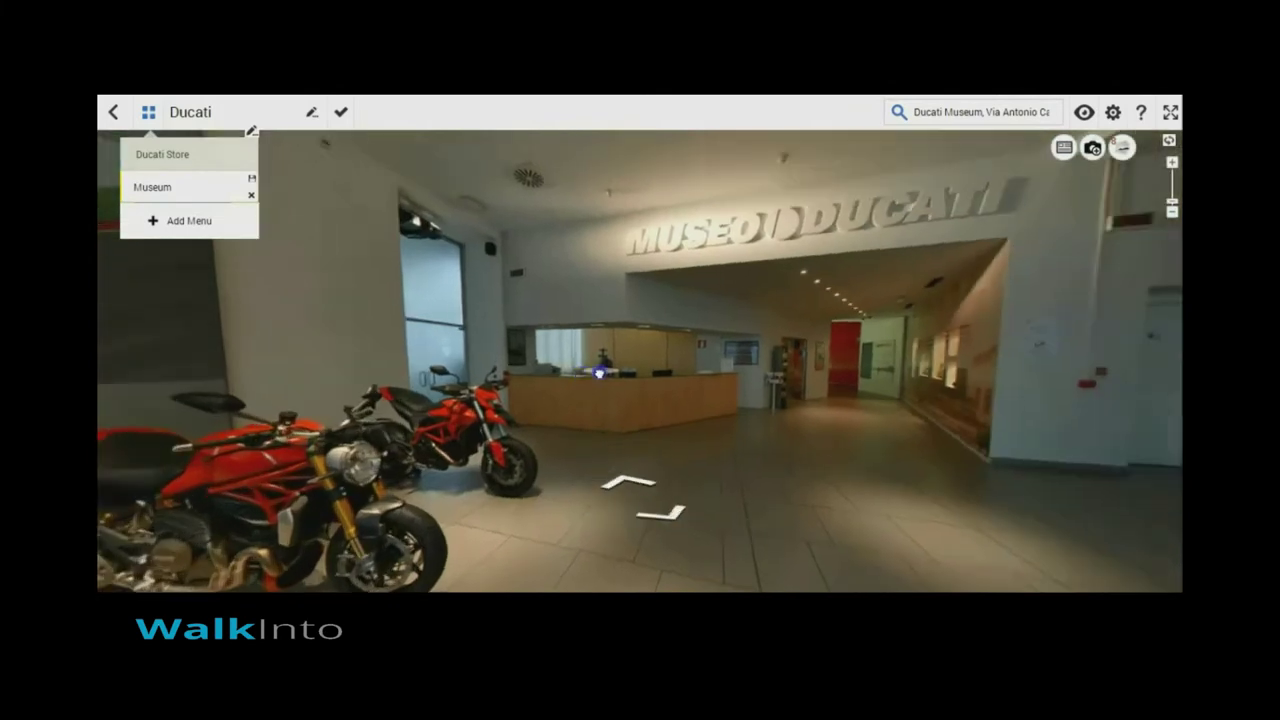
left_click(651, 500)
left_click(663, 399)
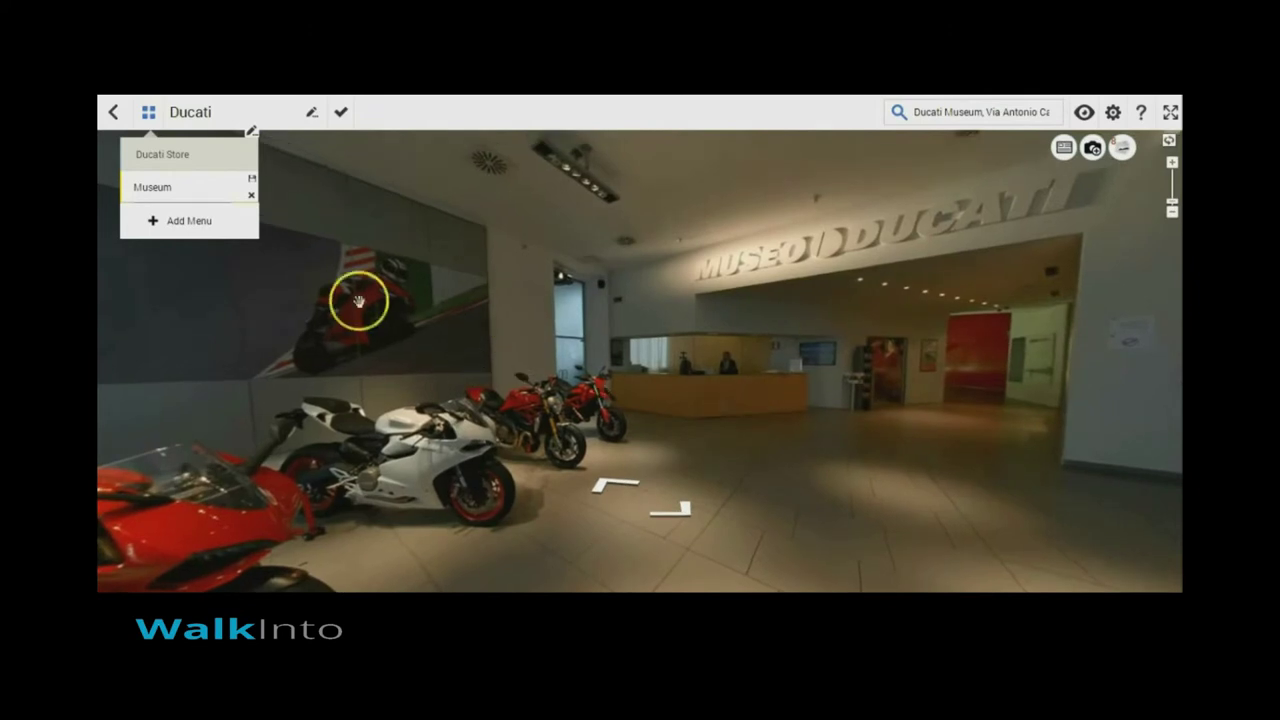
left_click(251, 178)
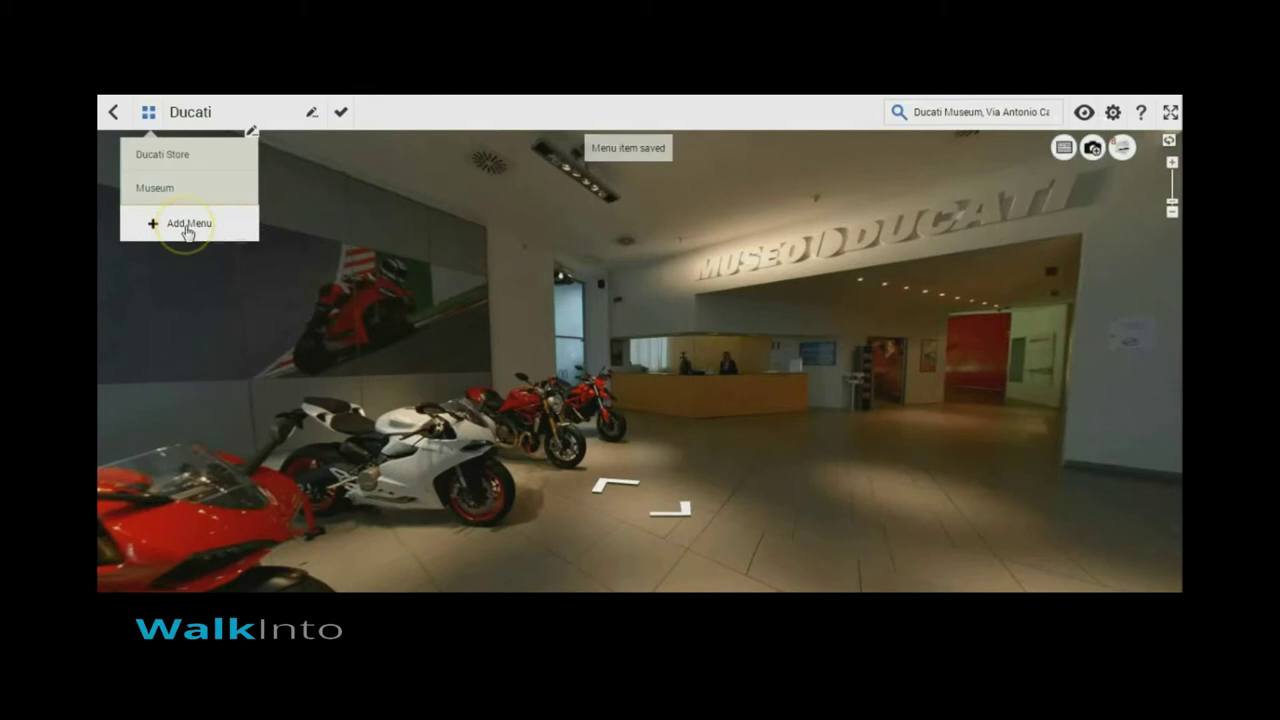
Create and save a '1947 - 1960' submenu under the Museum entry.
left_click(250, 189)
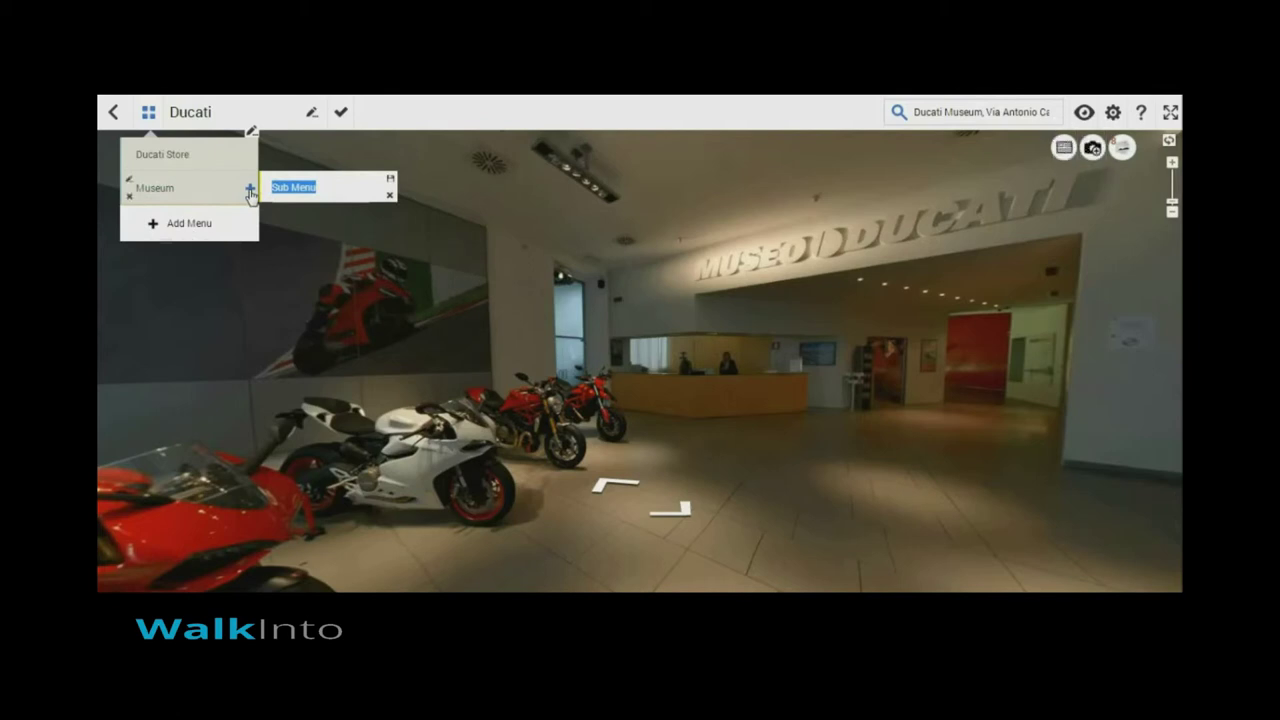
type("1947 - 1960")
left_click(745, 291)
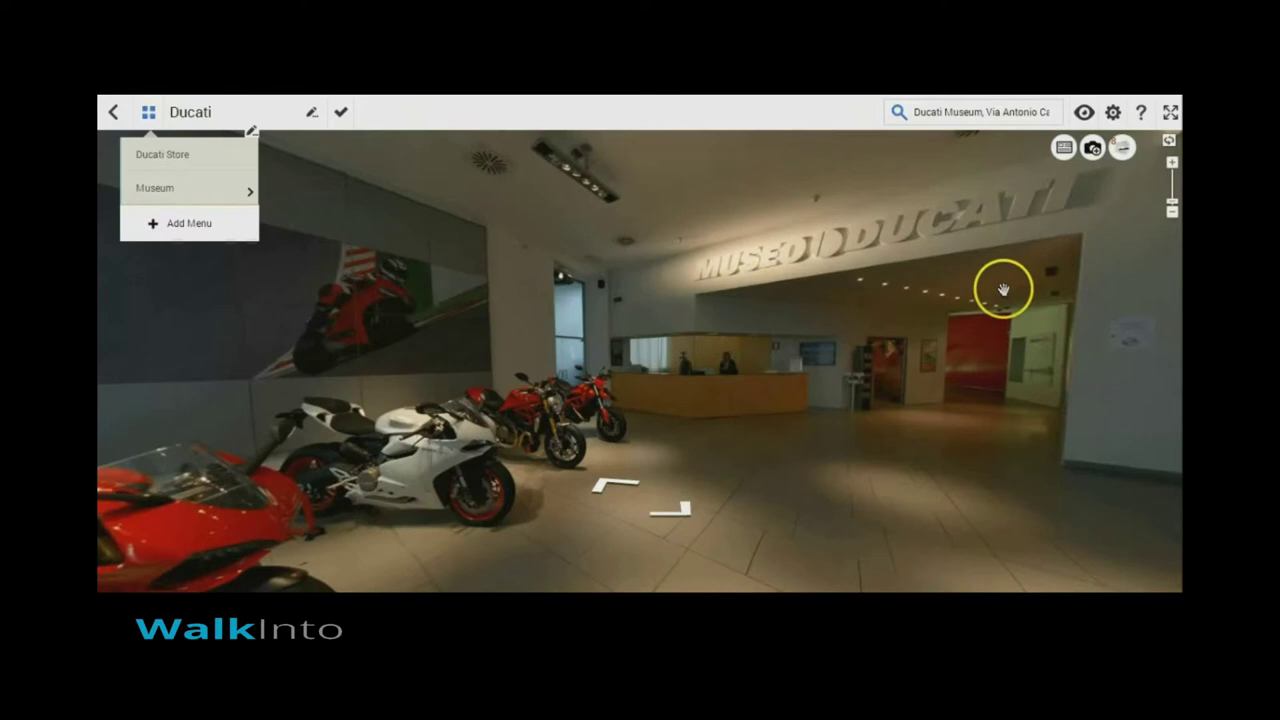
left_click(1123, 148)
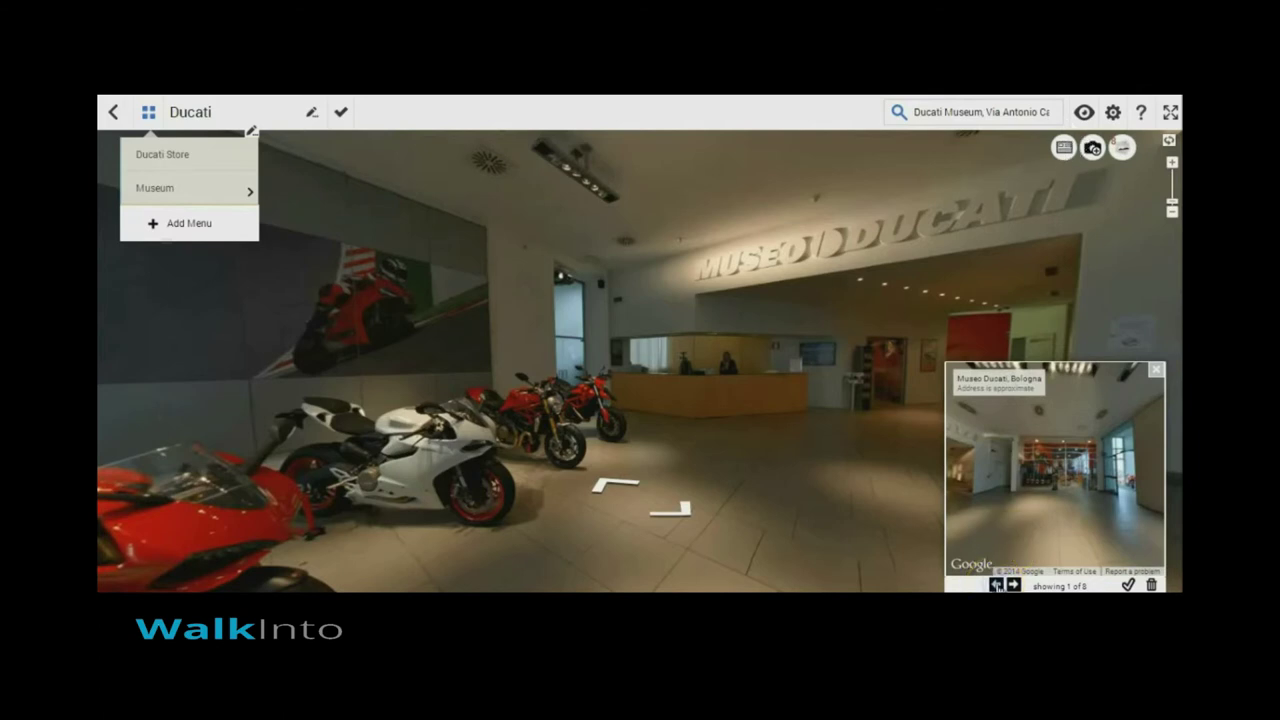
Load nearby panorama 8 of 8, the early-bikes gallery marked 1947, 1949 and 1953.
left_click(1013, 585)
left_click(1013, 585)
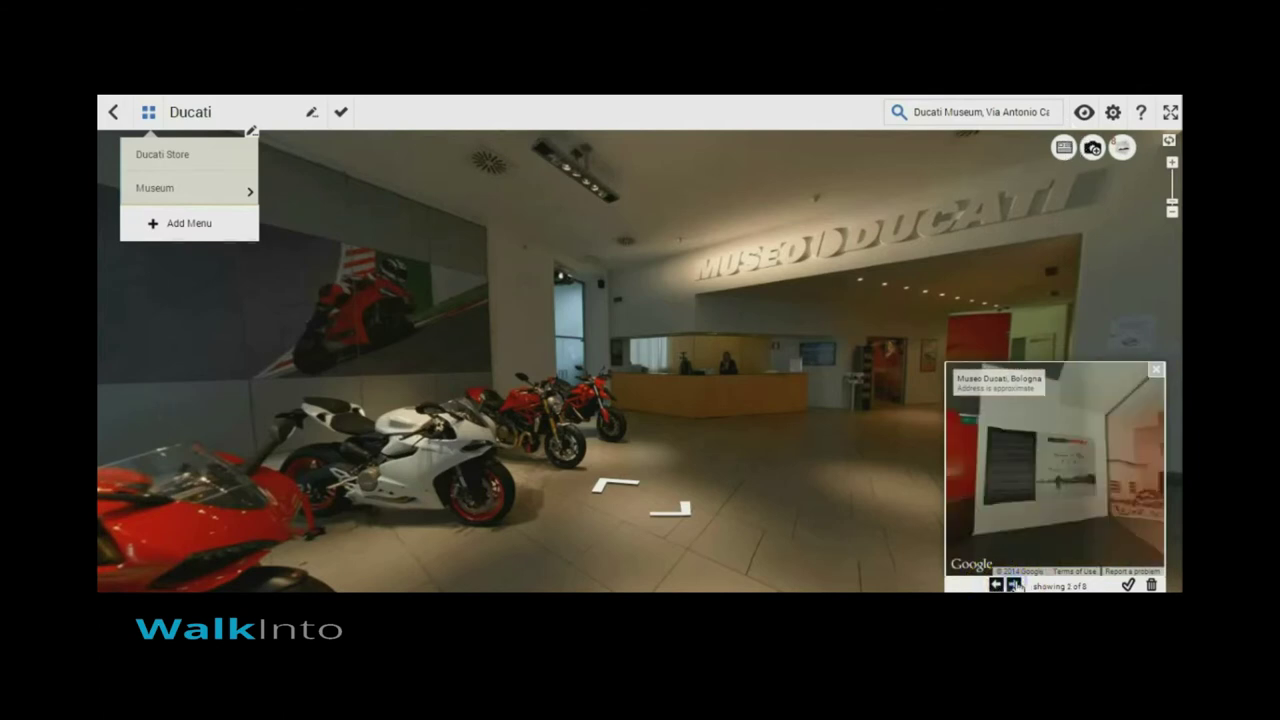
left_click(1013, 585)
left_click(1013, 585)
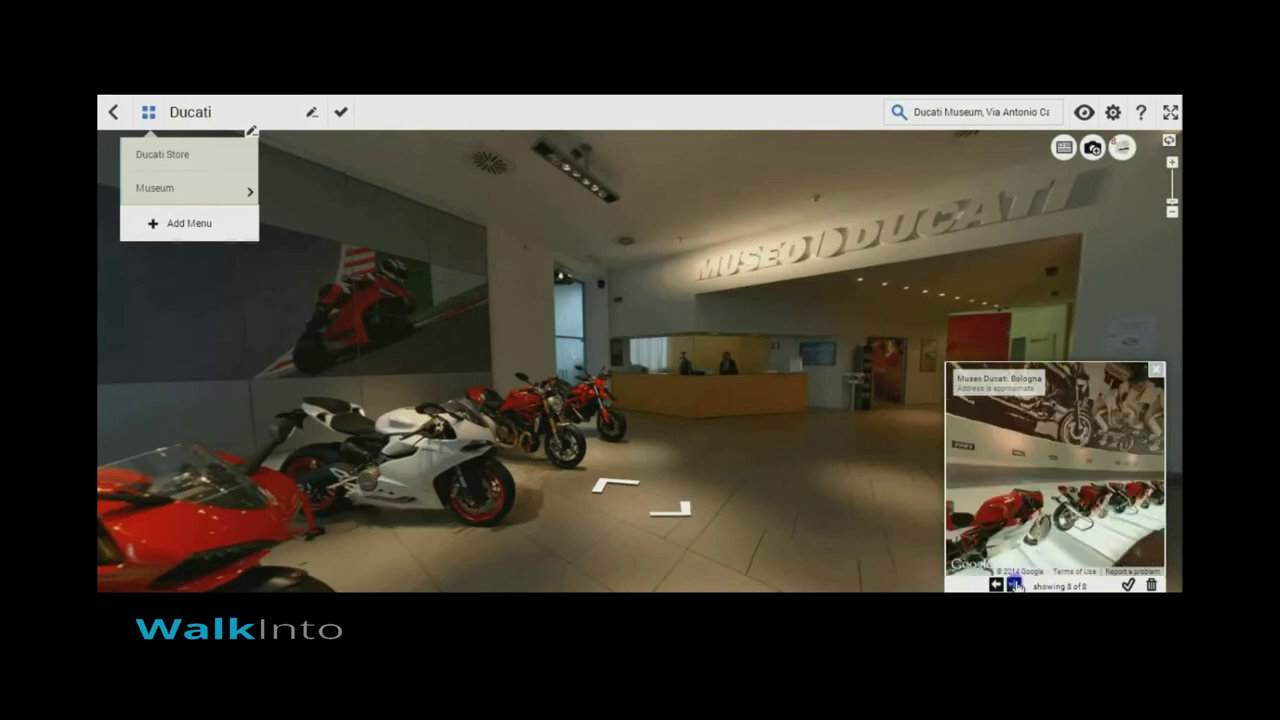
left_click(1013, 585)
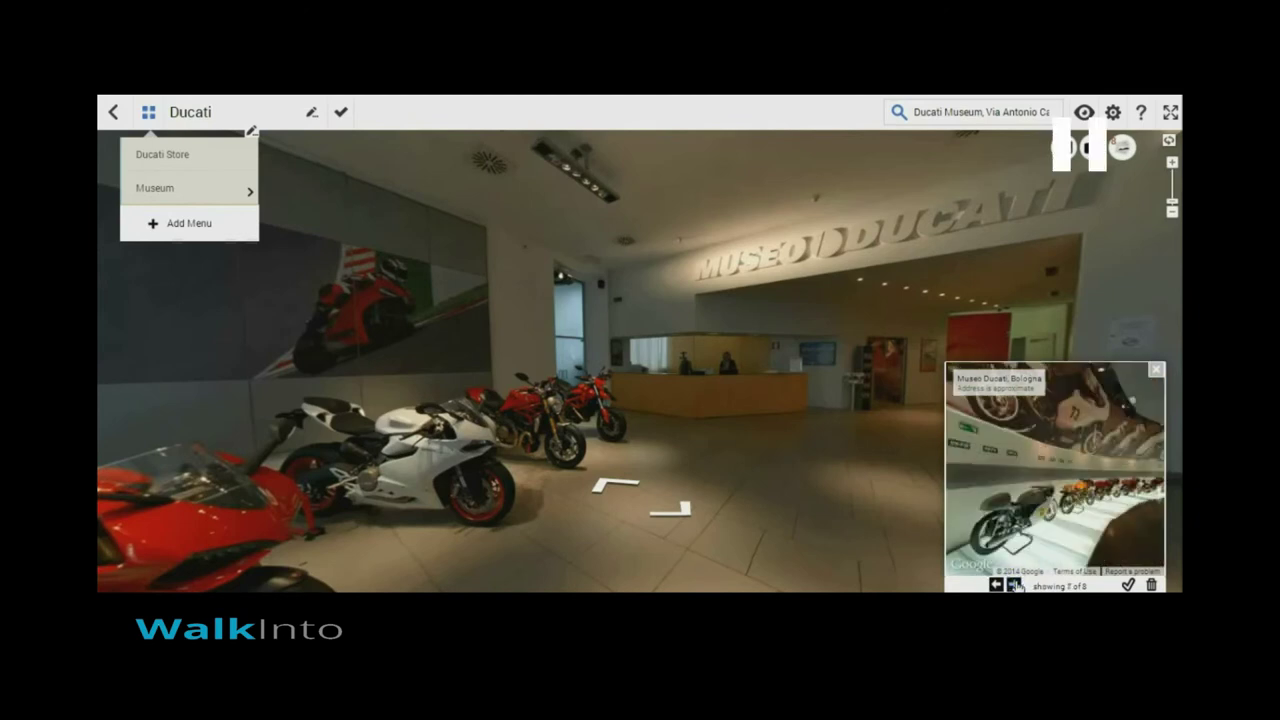
left_click(1013, 585)
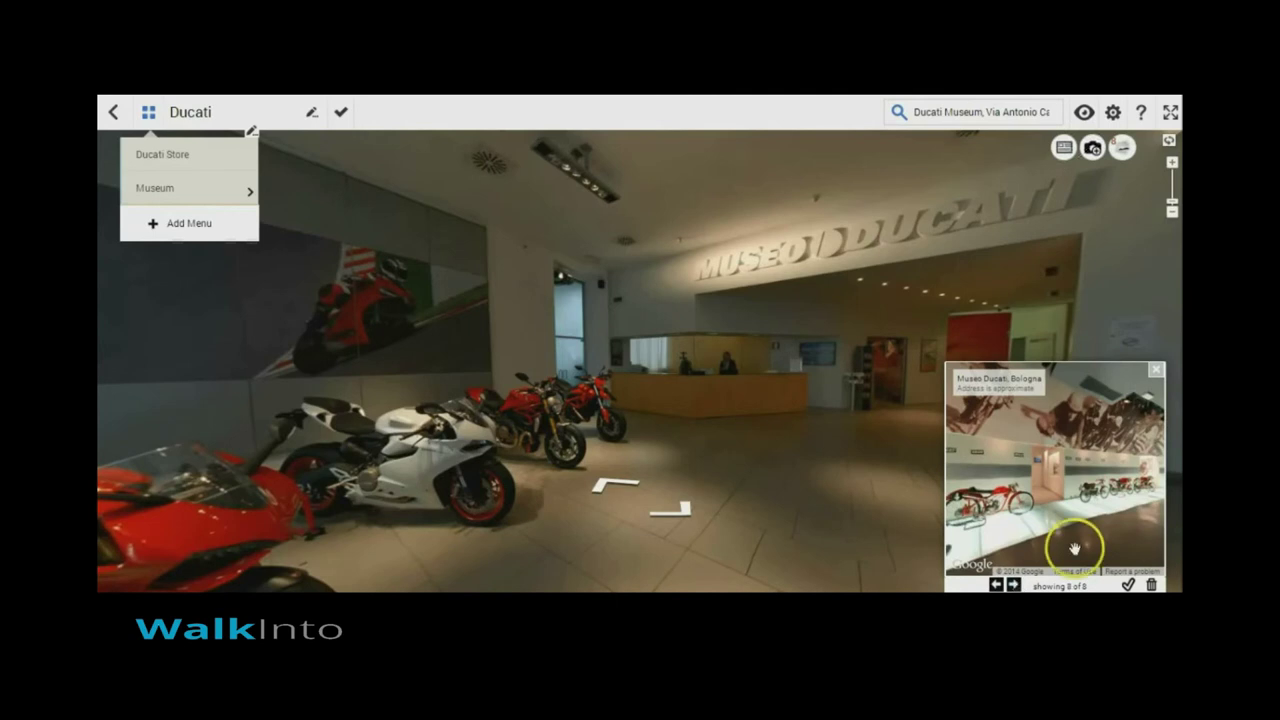
left_click(1127, 584)
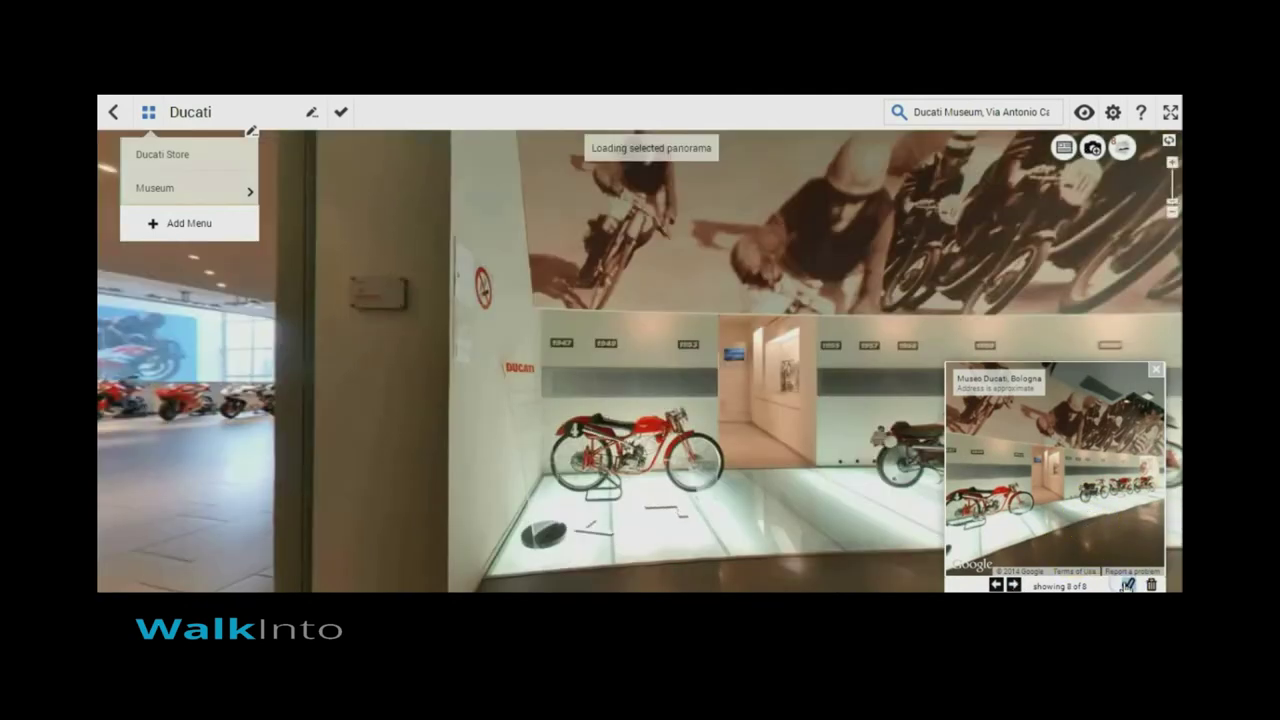
left_click_drag(814, 429, 726, 429)
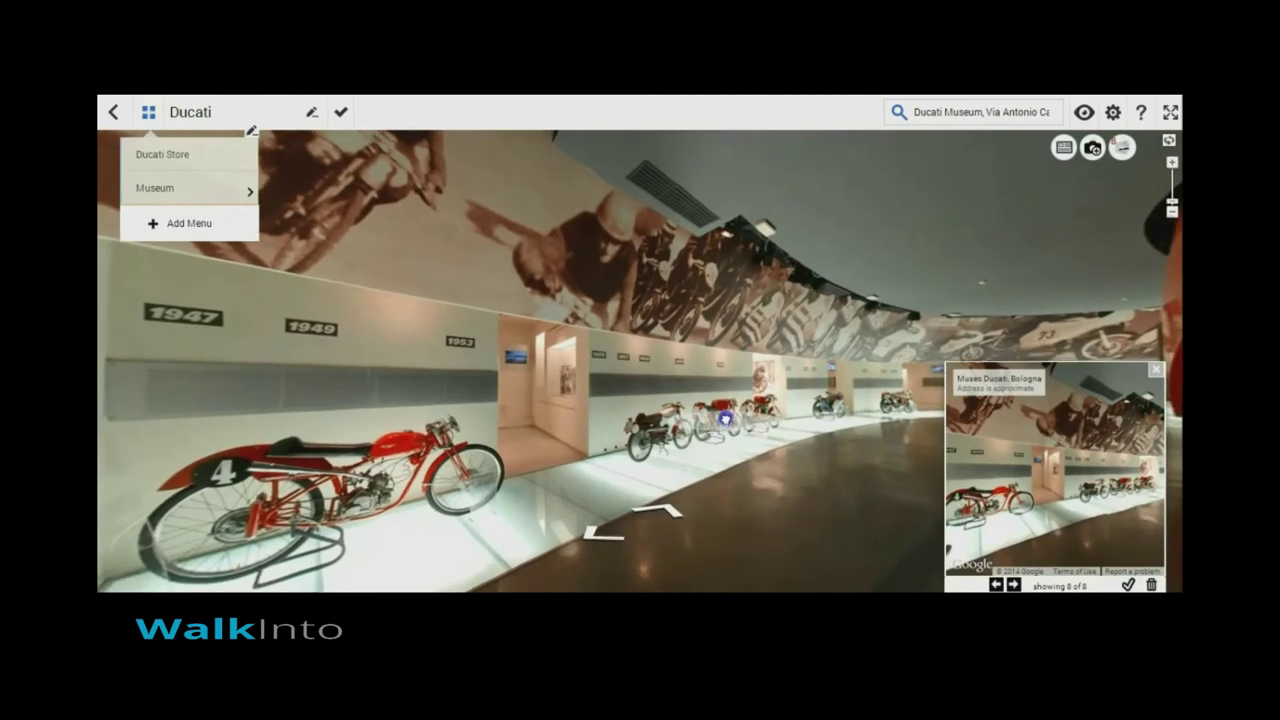
left_click(216, 191)
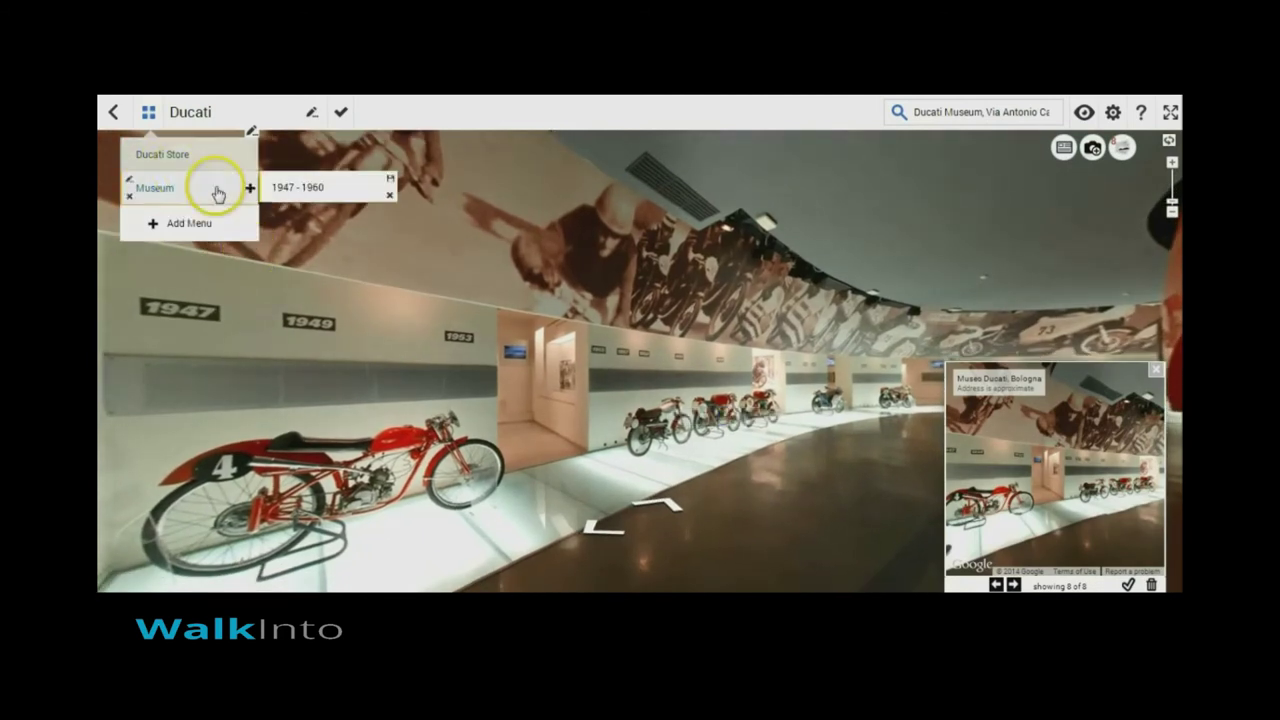
Save 1947 - 1960 at the early gallery view and add a '1961 - 1969' submenu.
left_click(390, 178)
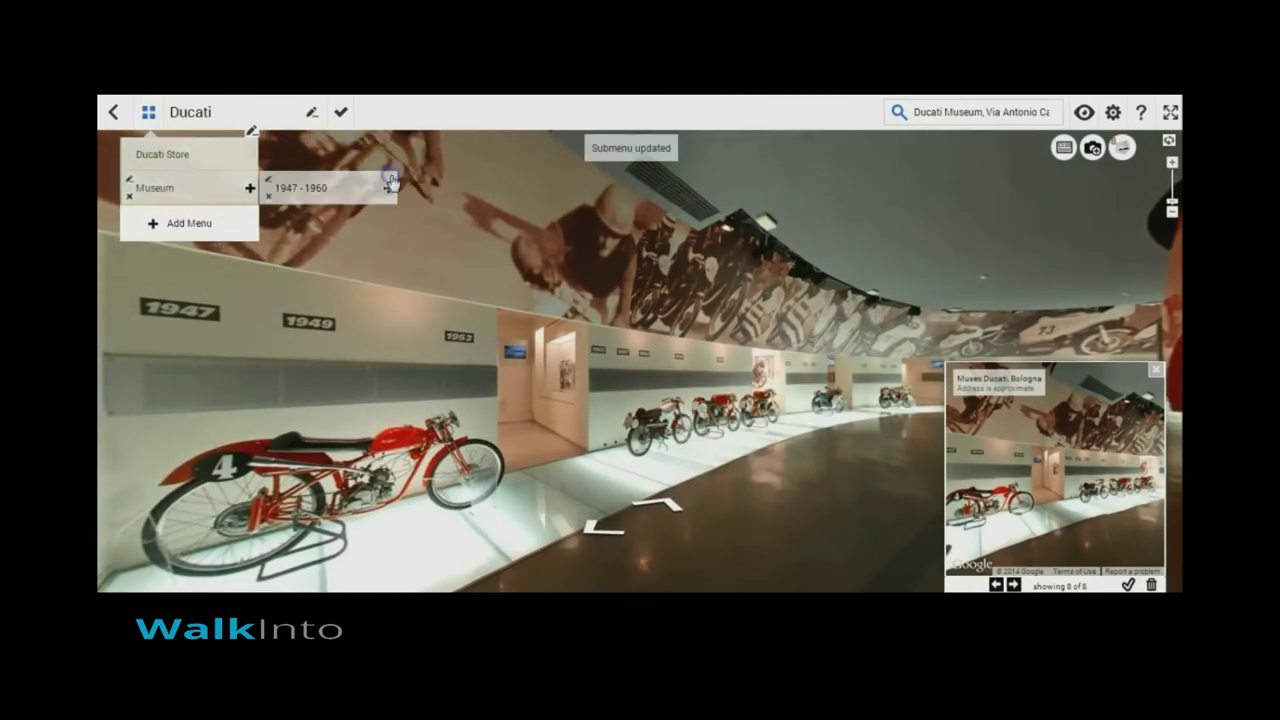
left_click(250, 189)
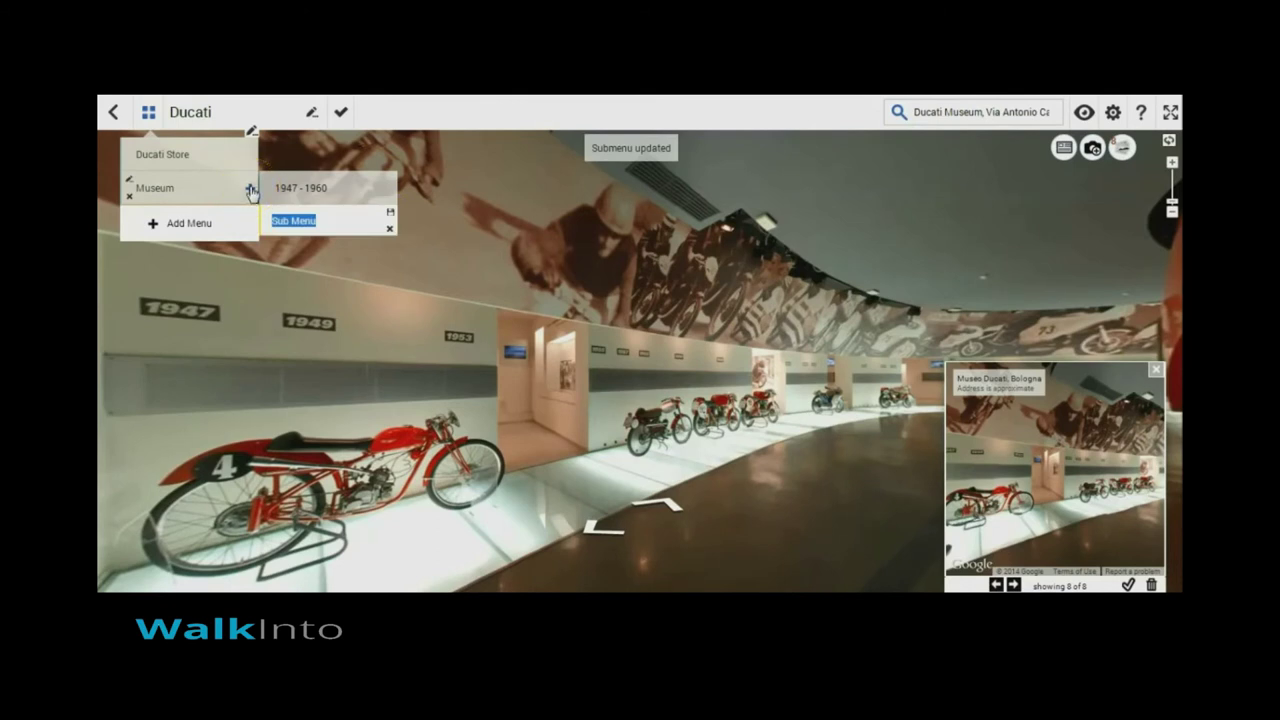
type("1961 - 19")
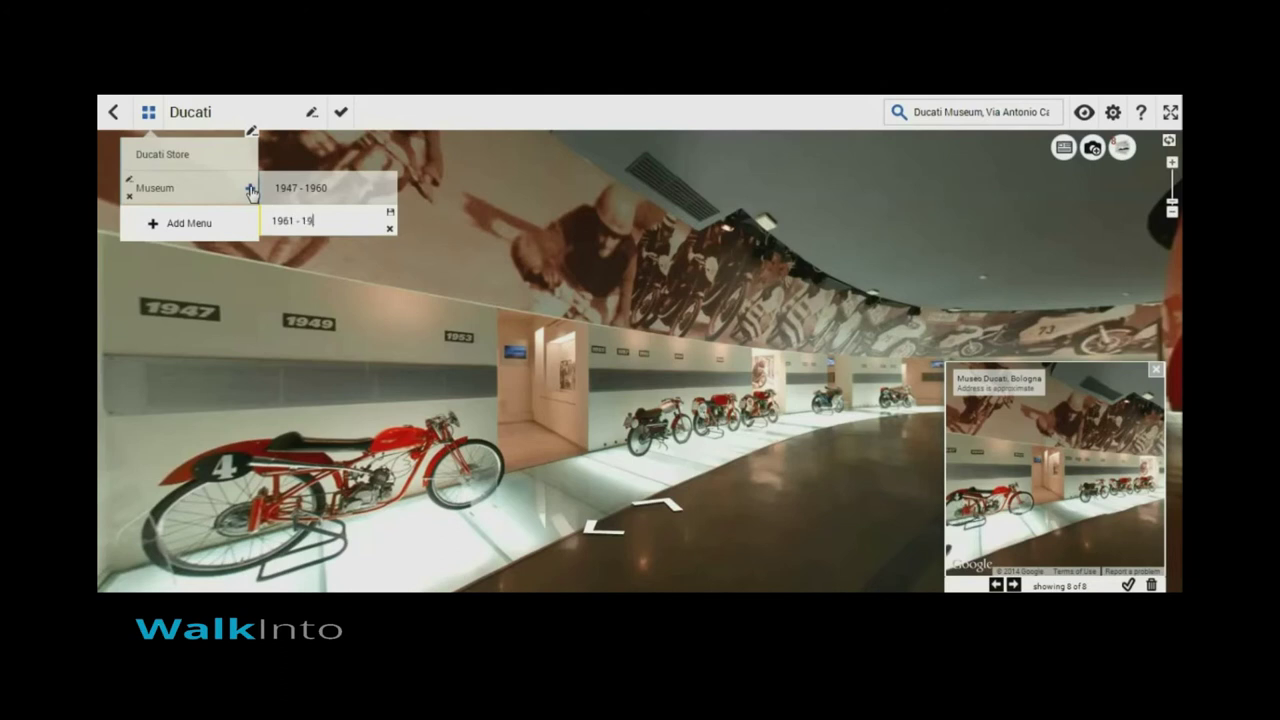
type("69")
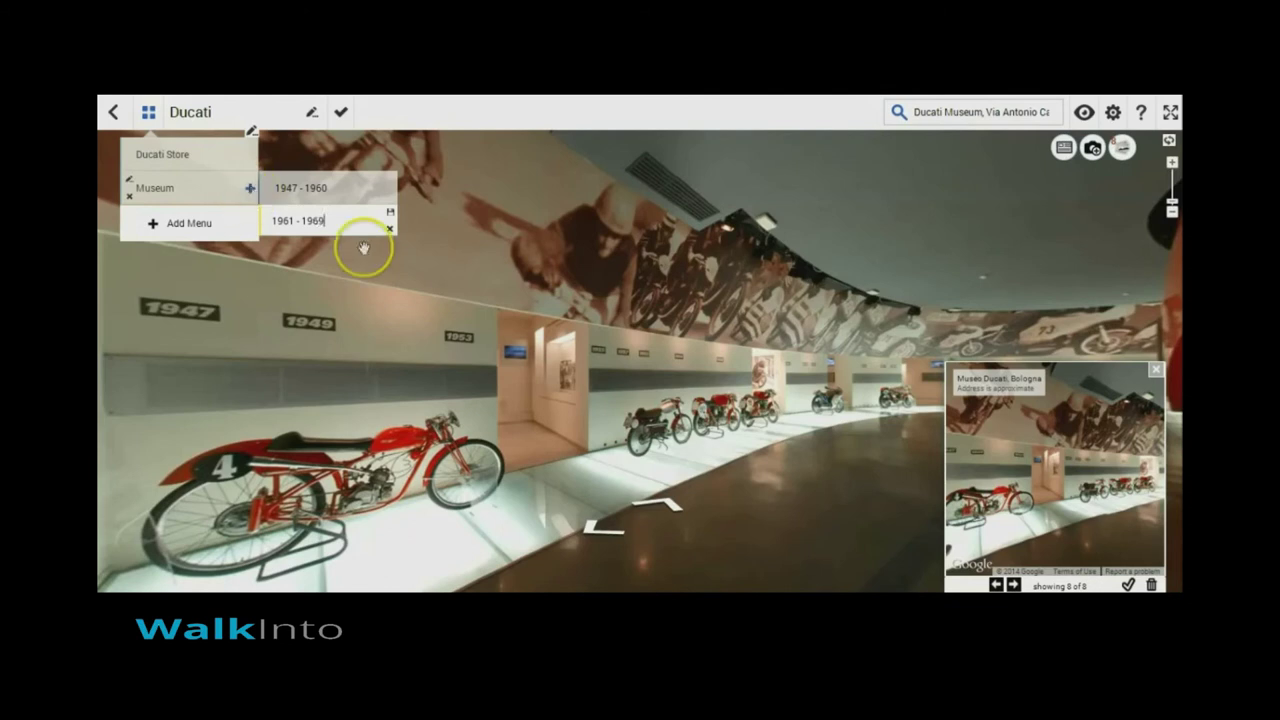
Load nearby panorama 7 of 8, the 1961 gallery, into the main view.
left_click(996, 584)
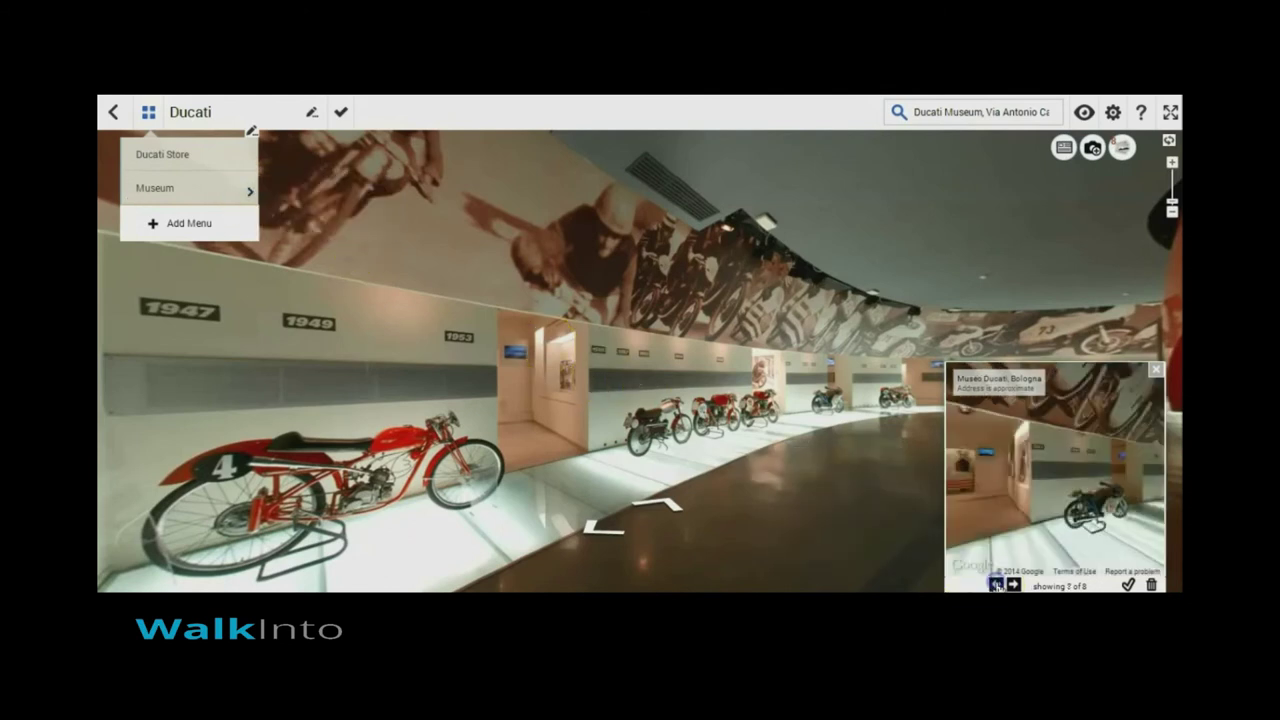
left_click(1128, 584)
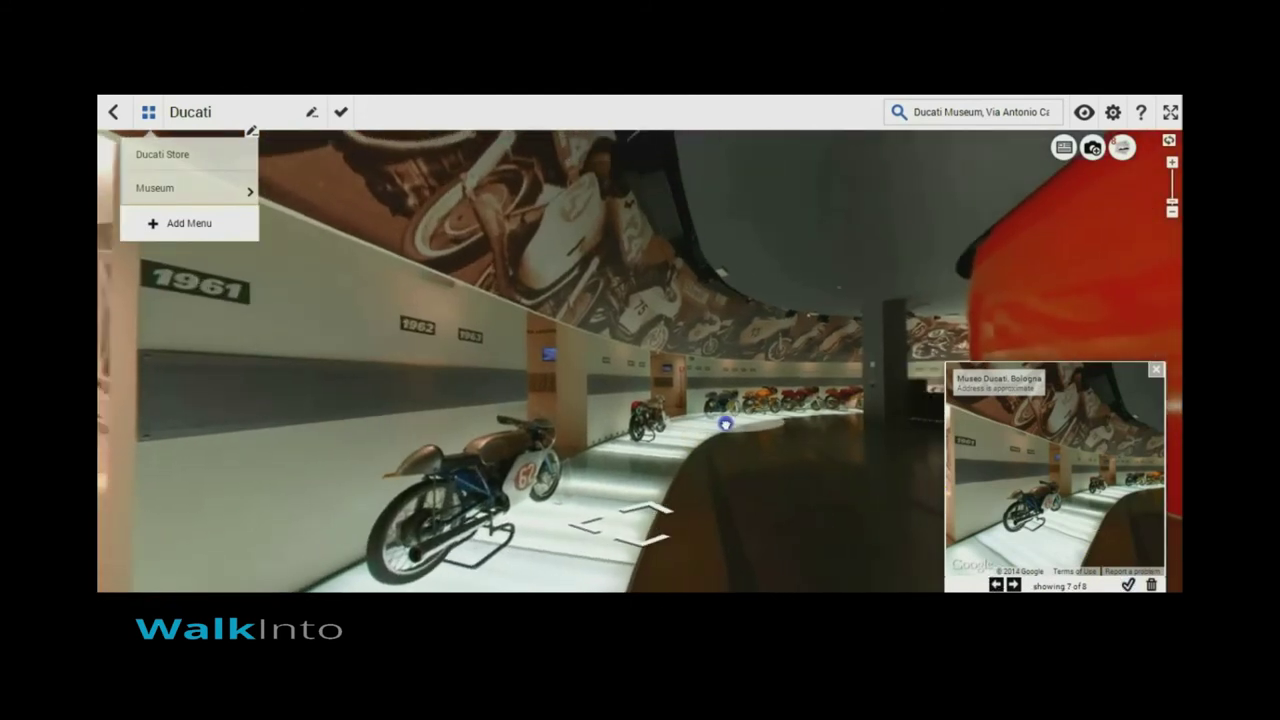
left_click(252, 189)
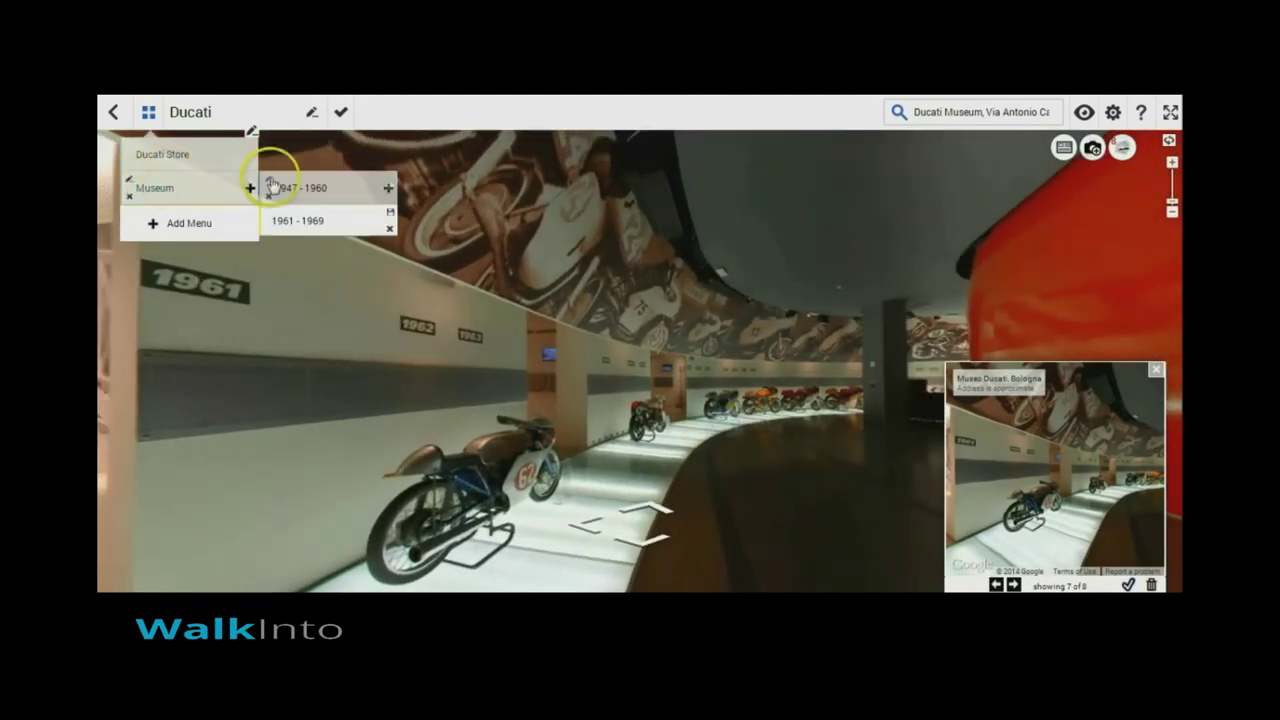
Save the 1961 - 1969 submenu row at the current 1961 gallery panorama.
left_click(388, 214)
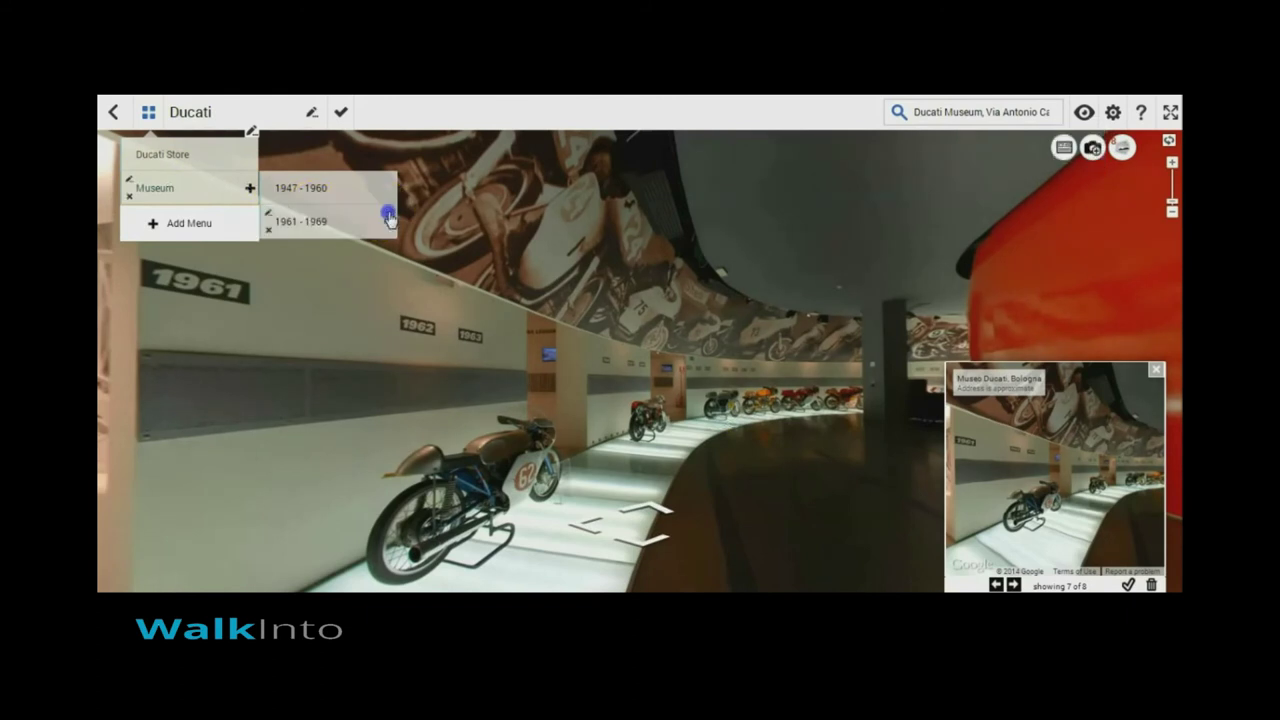